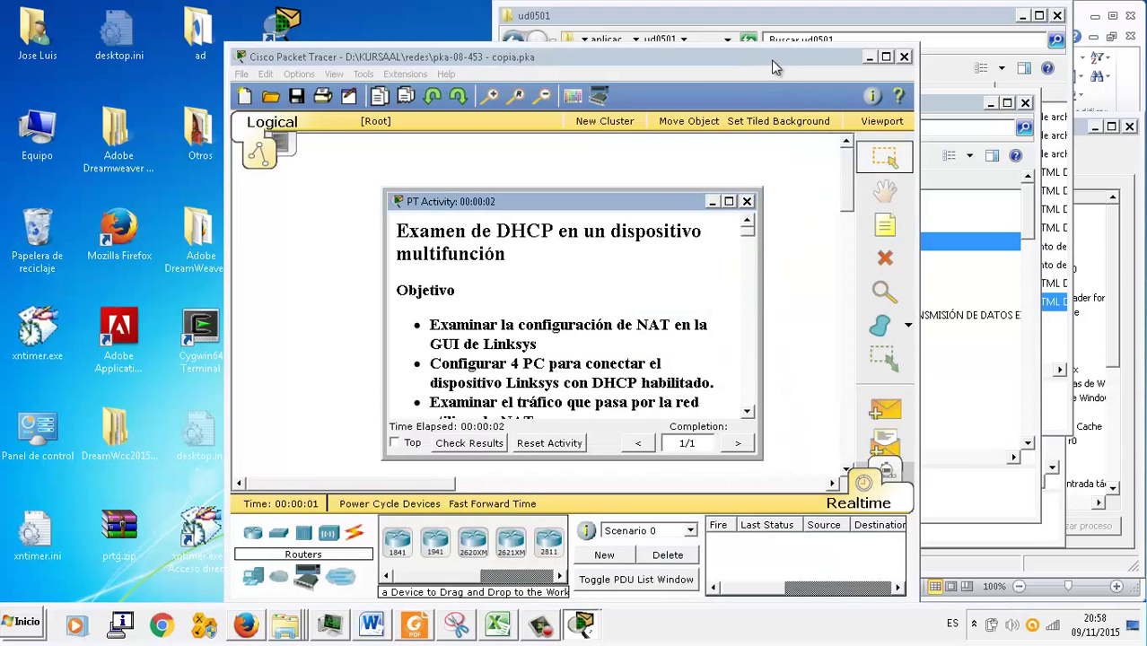
Maximize the main network window and bring the PT Activity instructions to the front.
{"action": "double_click", "coordinate": [772, 61]}
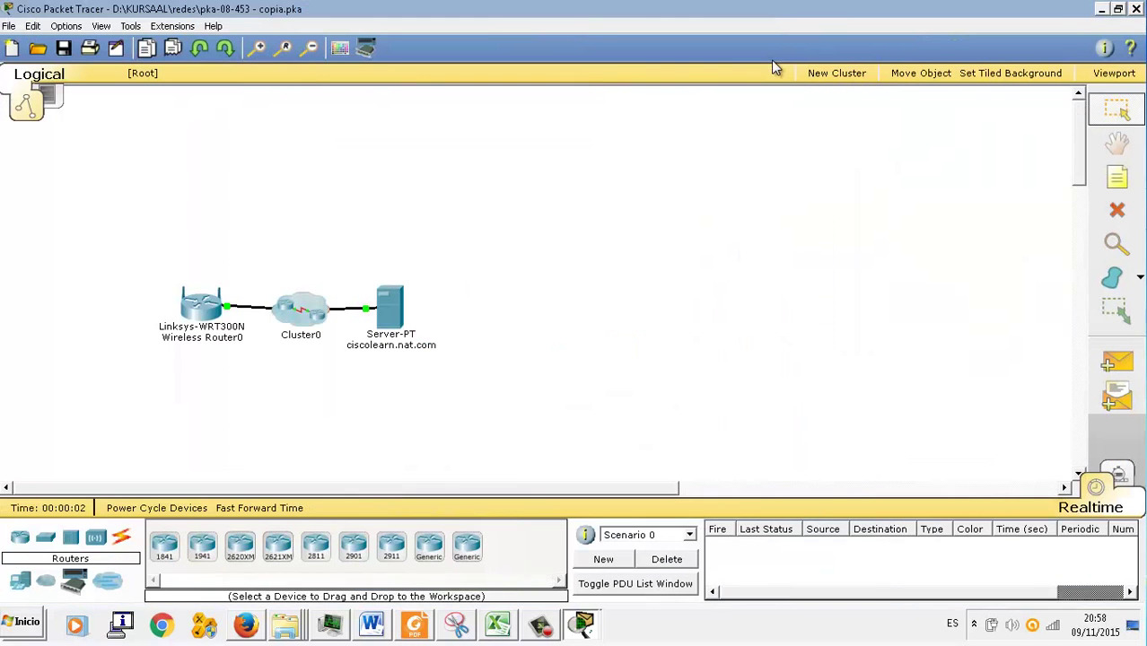
{"action": "left_click", "coordinate": [584, 623]}
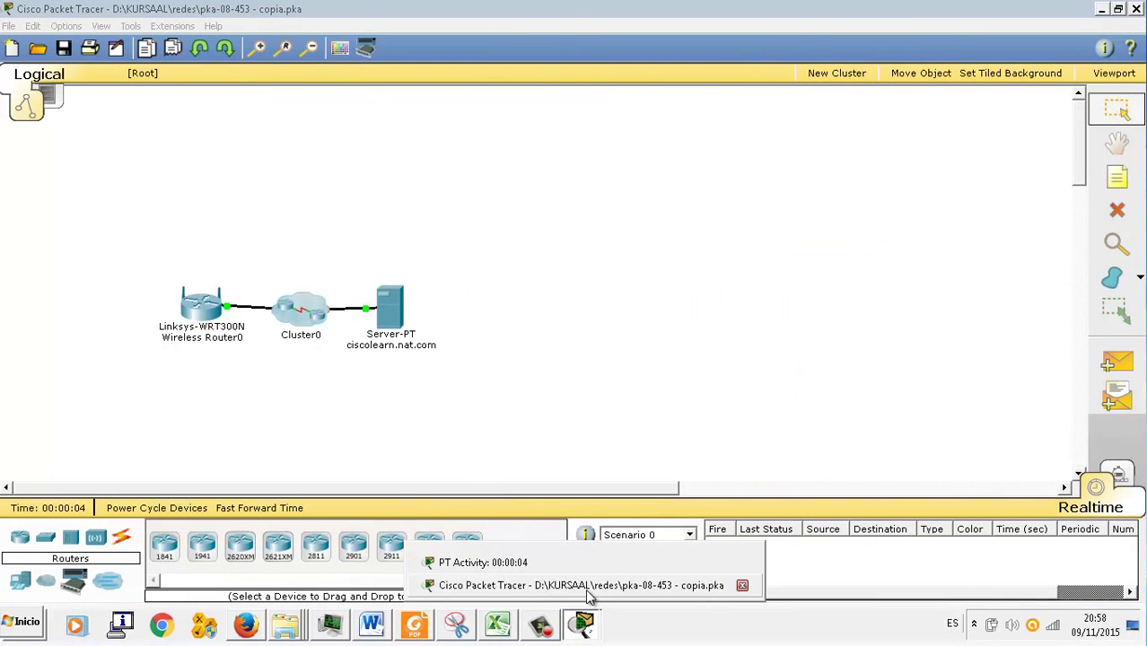
{"action": "left_click", "coordinate": [575, 585]}
{"action": "left_click", "coordinate": [583, 624]}
{"action": "left_click", "coordinate": [581, 560]}
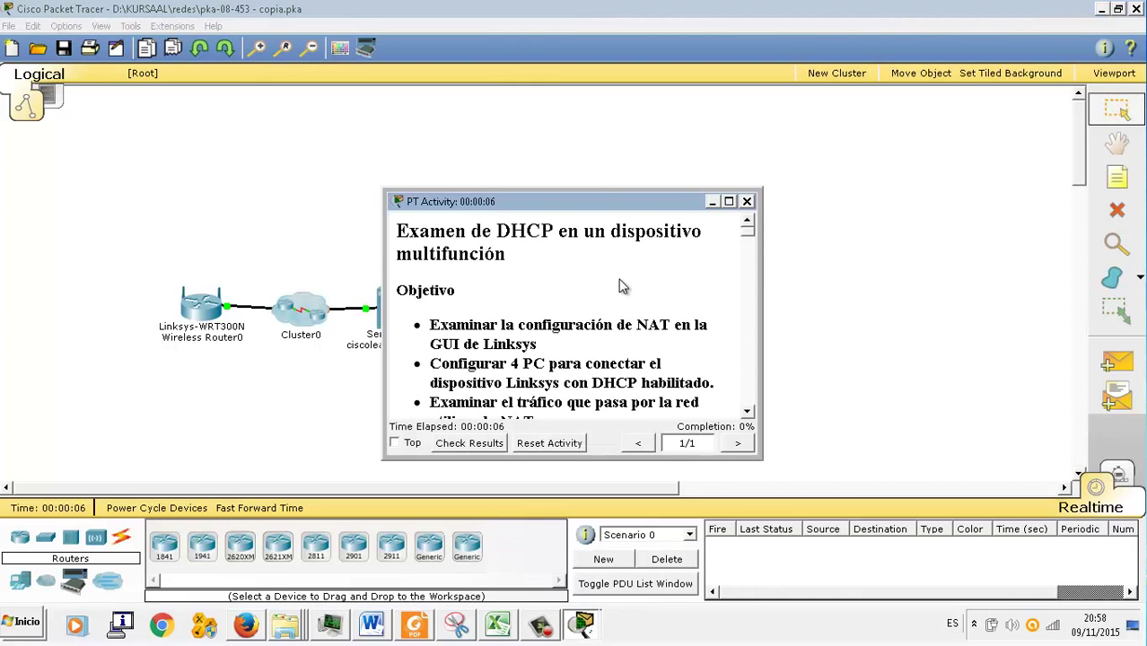
Enlarge the PT Activity instructions window to read the tasks, and move it clear of the network topology.
{"action": "left_click_drag", "start_coordinate": [625, 213], "coordinate": [823, 111]}
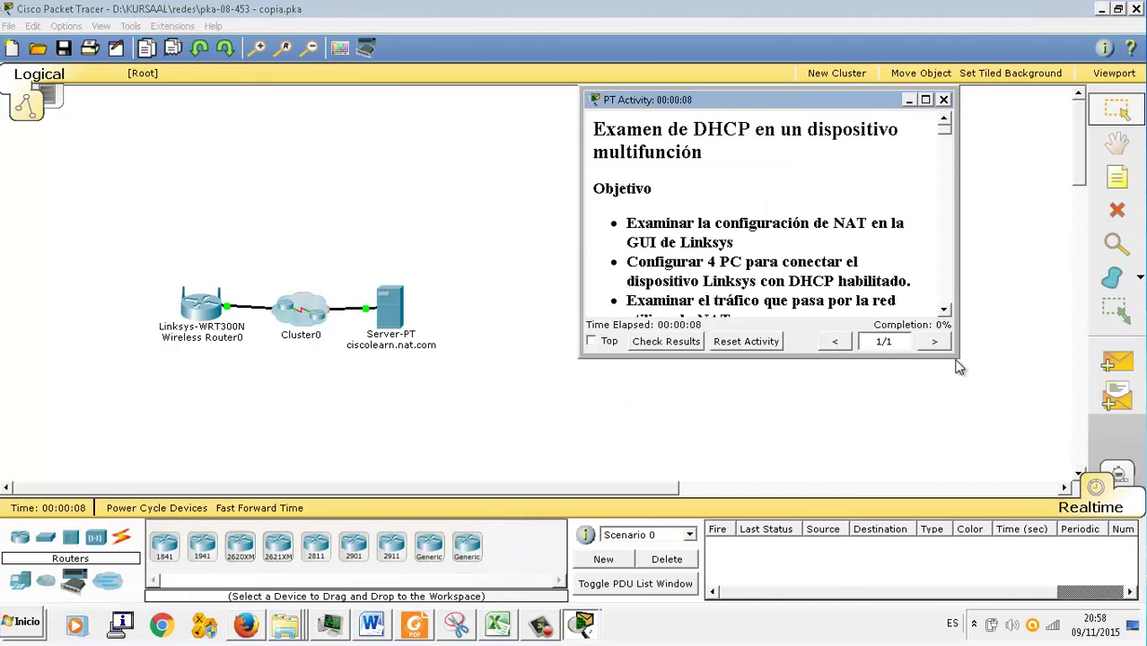
{"action": "left_click_drag", "start_coordinate": [953, 355], "coordinate": [1077, 578]}
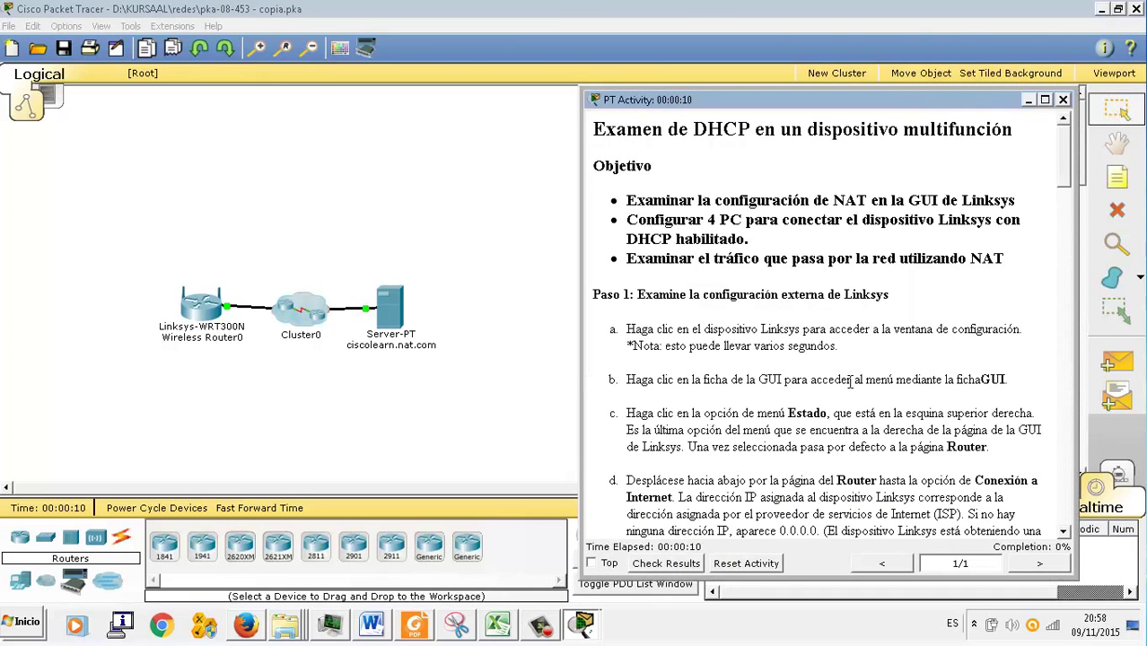
{"action": "left_click_drag", "start_coordinate": [798, 100], "coordinate": [1146, 100]}
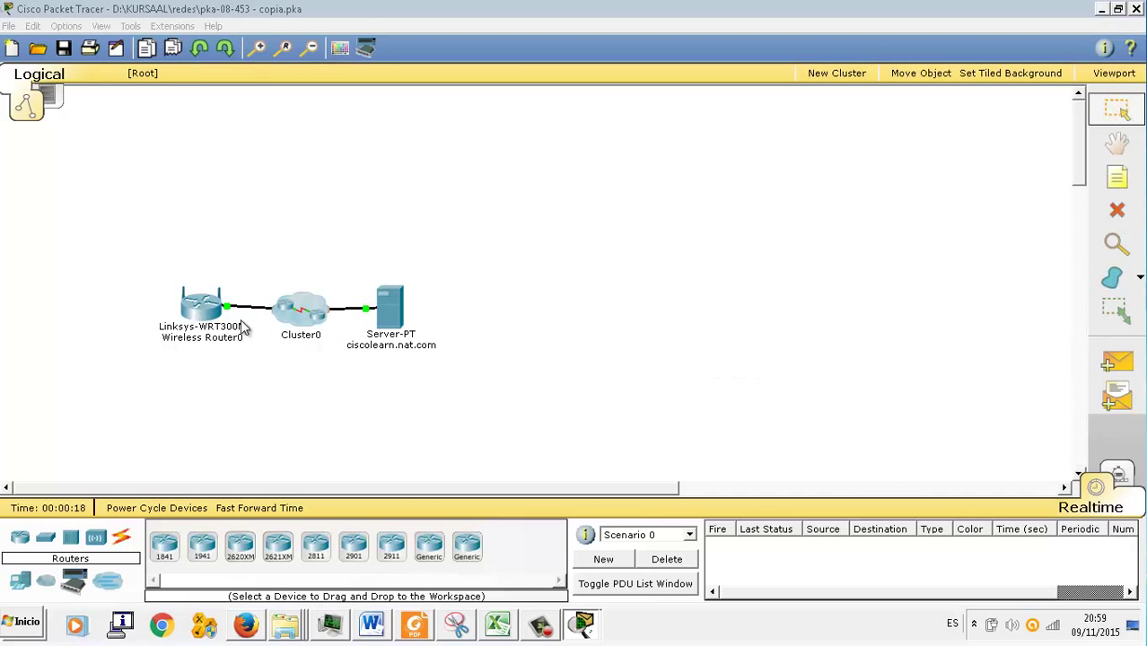
Open the Linksys-WRT300N router's GUI setup page and widen its window to show the full page width.
{"action": "left_click", "coordinate": [211, 316]}
{"action": "left_click", "coordinate": [210, 316]}
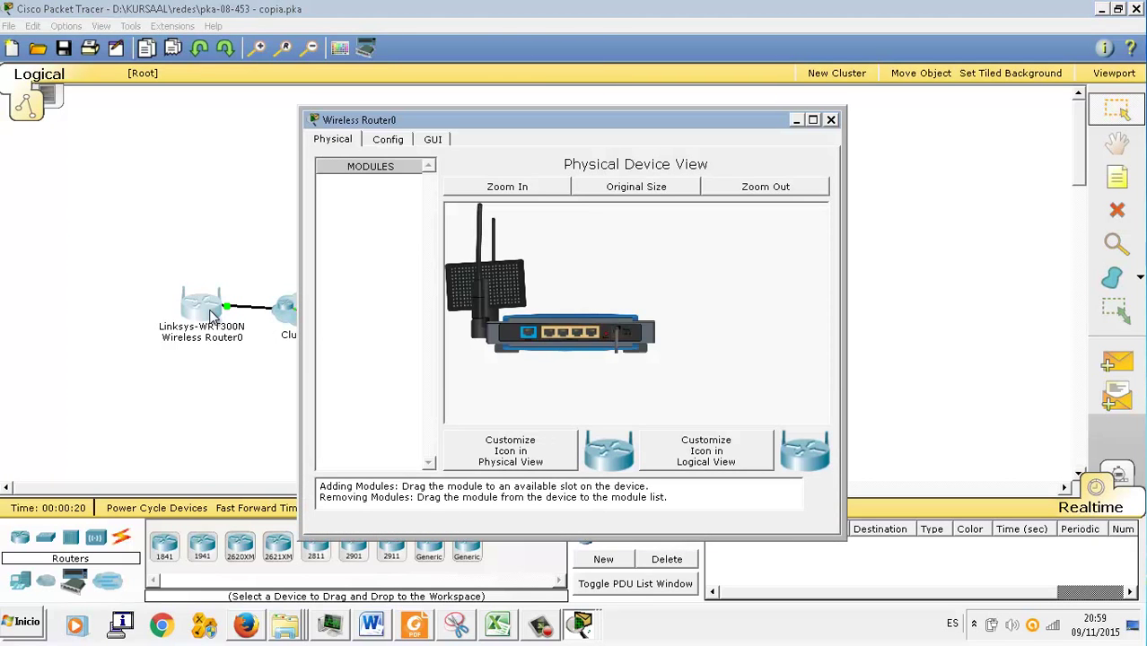
{"action": "left_click", "coordinate": [389, 142]}
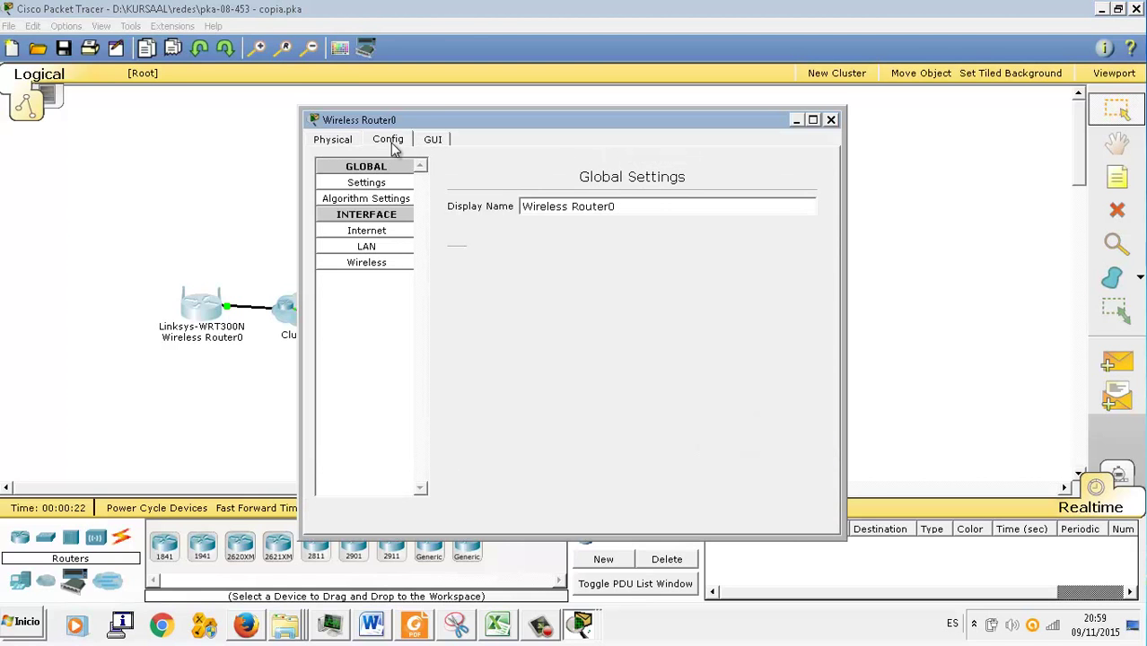
{"action": "left_click", "coordinate": [432, 143]}
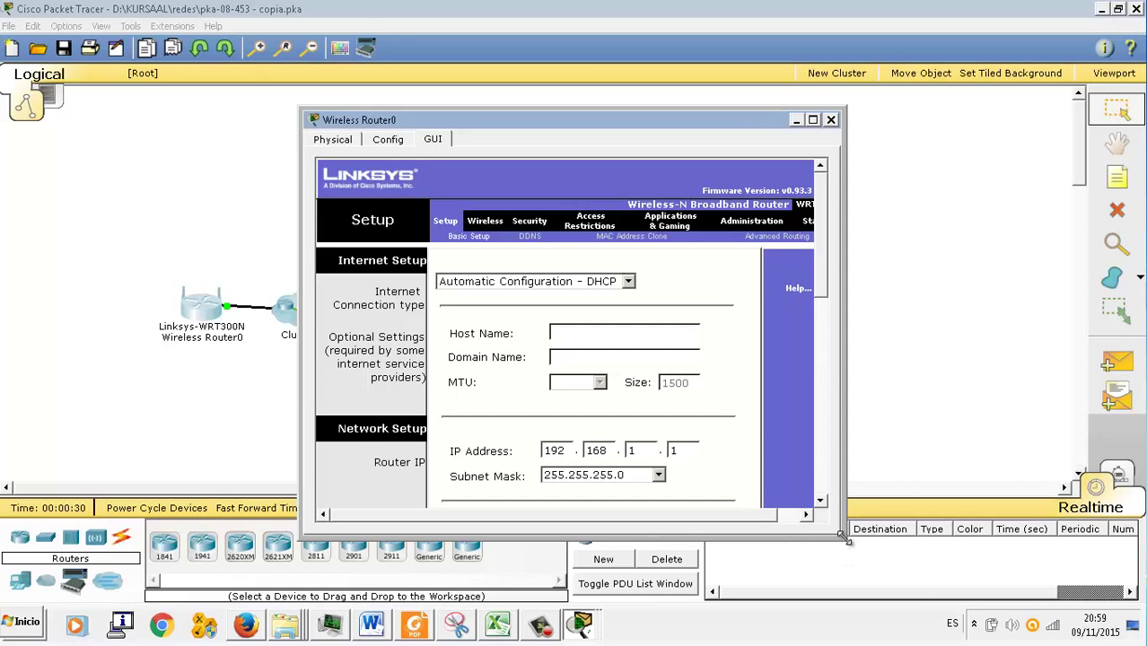
{"action": "left_click_drag", "start_coordinate": [843, 540], "coordinate": [907, 539]}
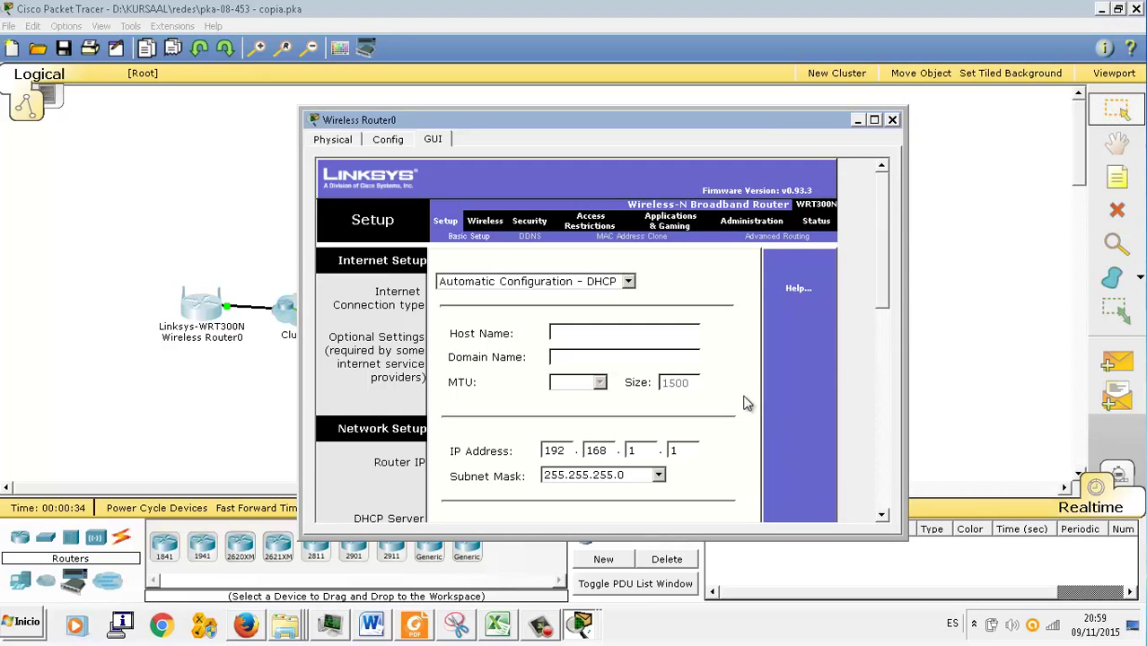
Examine the router's Internet connection status and its local network and DHCP server details, and close the router window.
{"action": "left_click", "coordinate": [813, 221]}
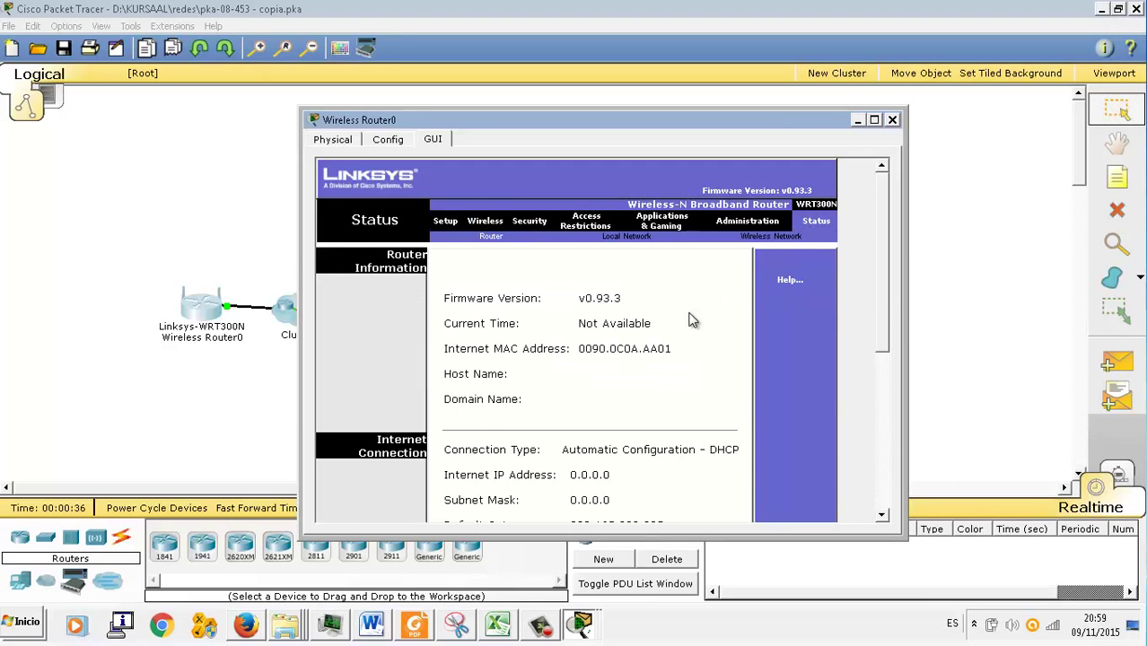
{"action": "scroll", "coordinate": [618, 368], "scroll_direction": "down", "scroll_amount": 3}
{"action": "scroll", "coordinate": [618, 375], "scroll_direction": "down", "scroll_amount": 1}
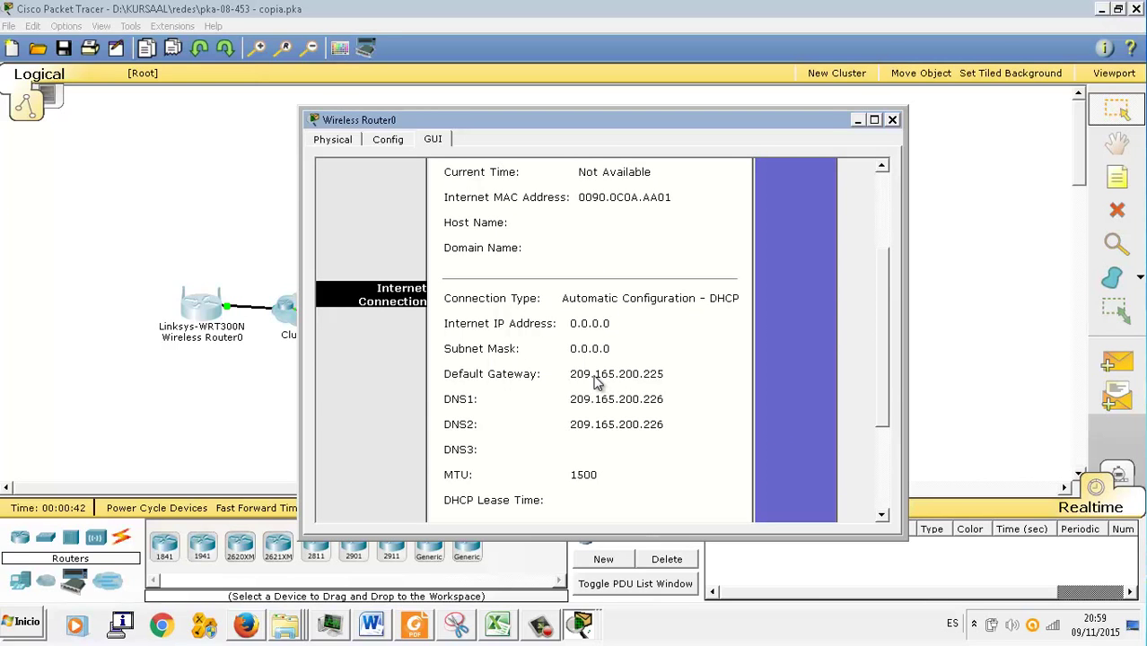
{"action": "scroll", "coordinate": [597, 381], "scroll_direction": "down", "scroll_amount": 1}
{"action": "scroll", "coordinate": [597, 382], "scroll_direction": "up", "scroll_amount": 1}
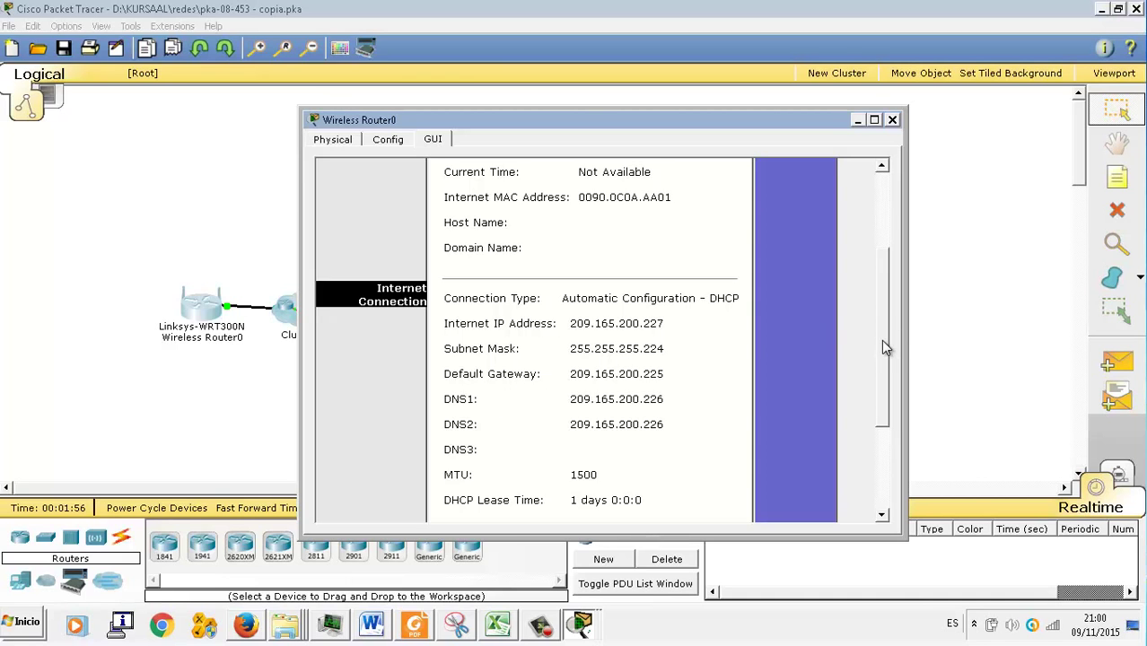
{"action": "left_click_drag", "start_coordinate": [883, 340], "coordinate": [888, 258]}
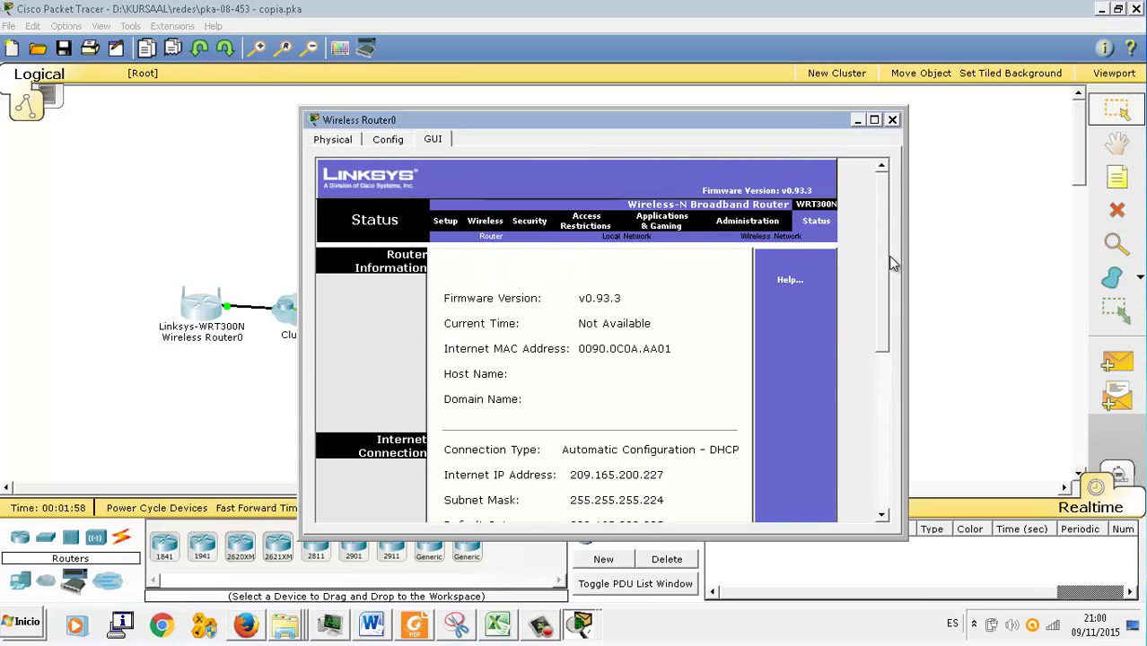
{"action": "left_click", "coordinate": [626, 237]}
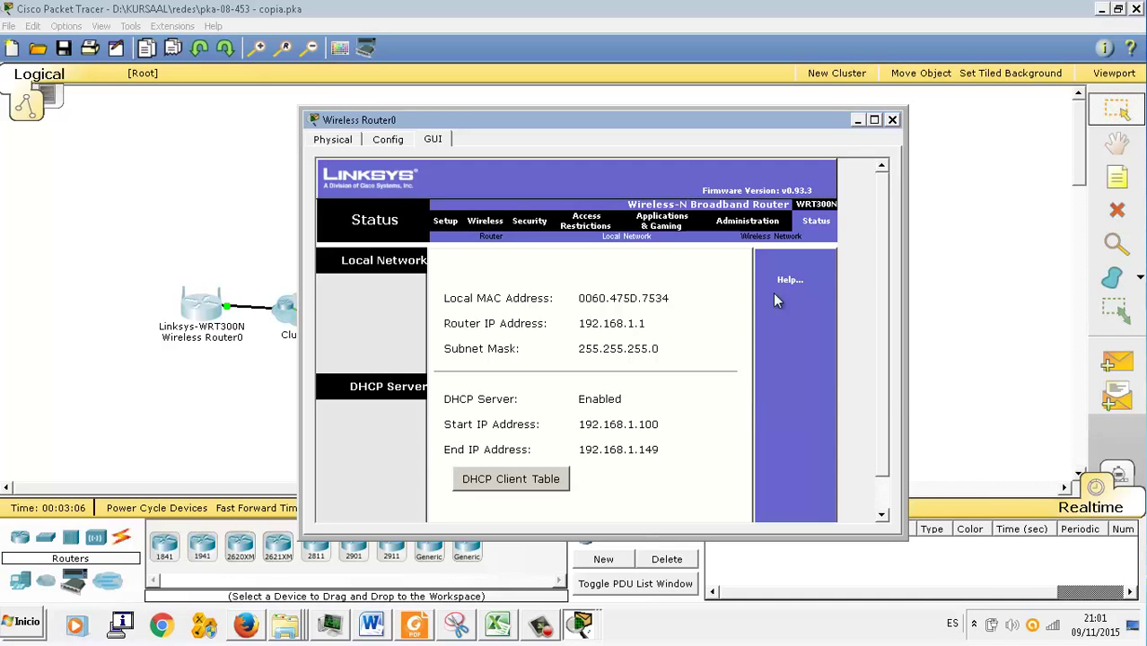
{"action": "left_click", "coordinate": [893, 119]}
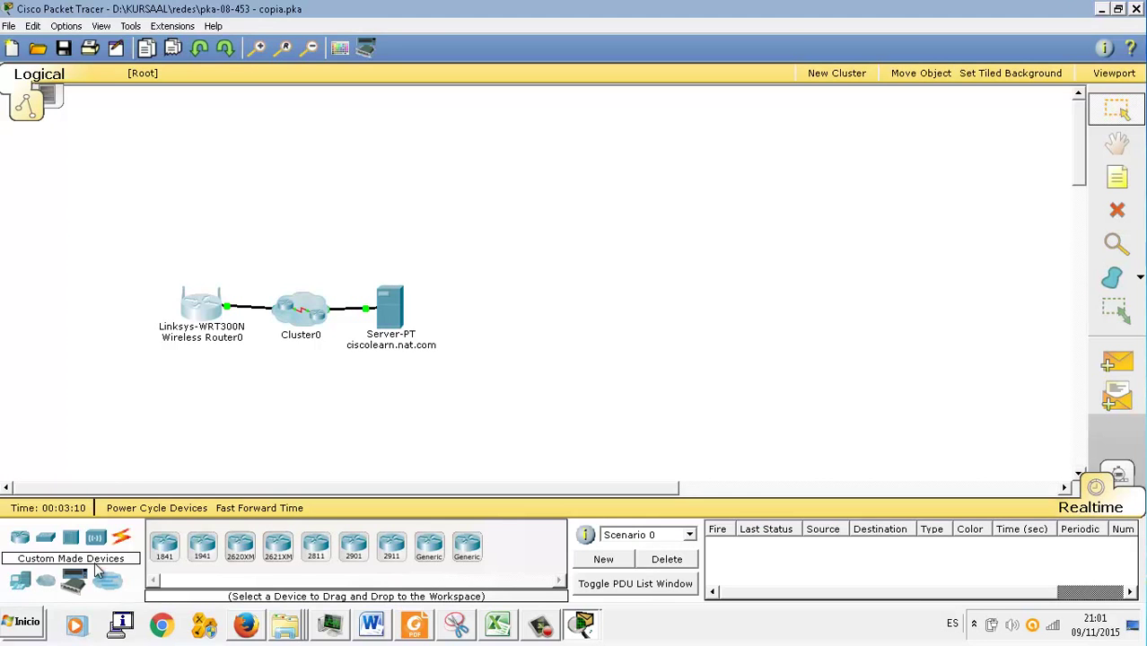
Add a generic PC-PT end device to the workspace above the Linksys wireless router.
{"action": "left_click", "coordinate": [19, 580]}
{"action": "left_click", "coordinate": [165, 545]}
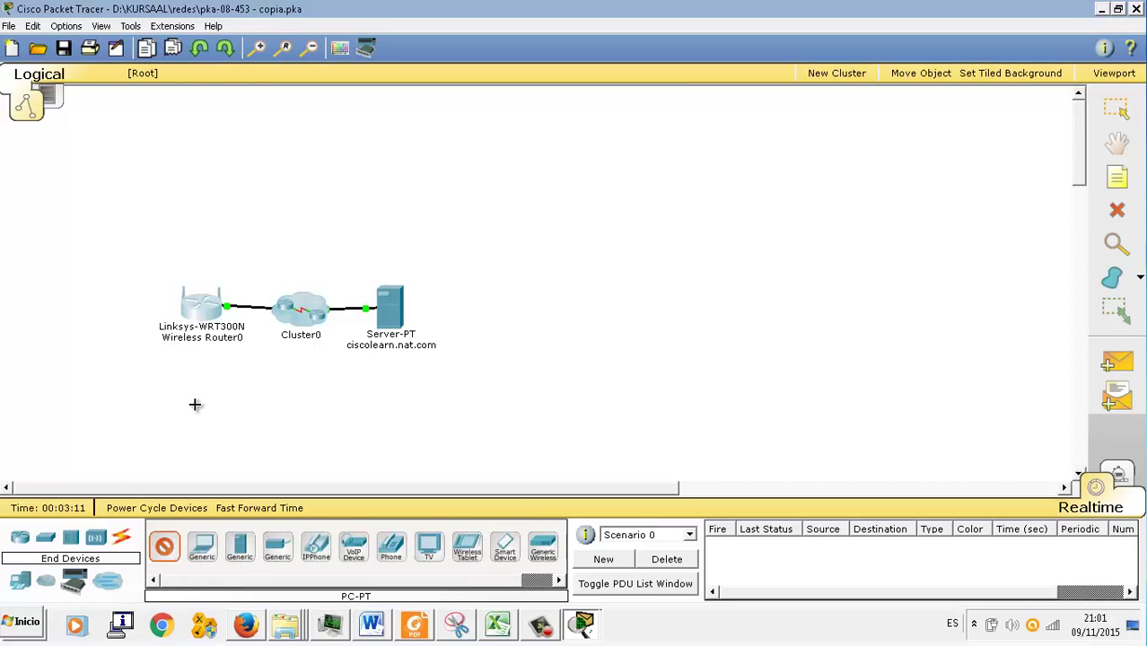
{"action": "left_click", "coordinate": [156, 164]}
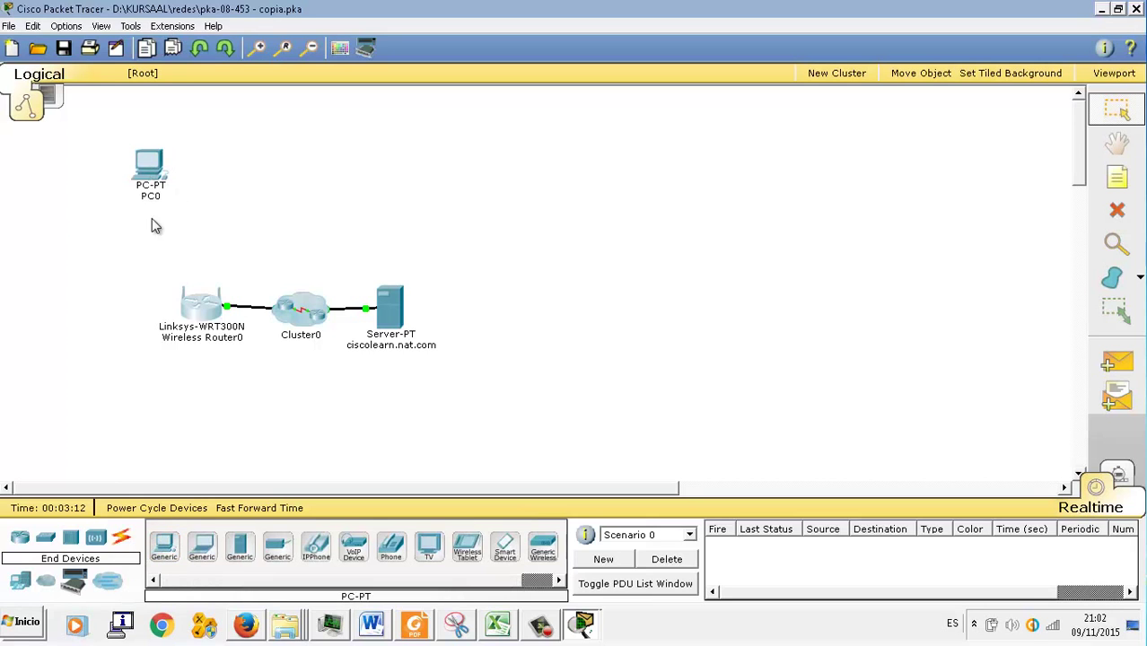
Connect the new PC to the Linksys wireless router with a Copper Straight-Through cable.
{"action": "left_click", "coordinate": [124, 540]}
{"action": "left_click", "coordinate": [239, 547]}
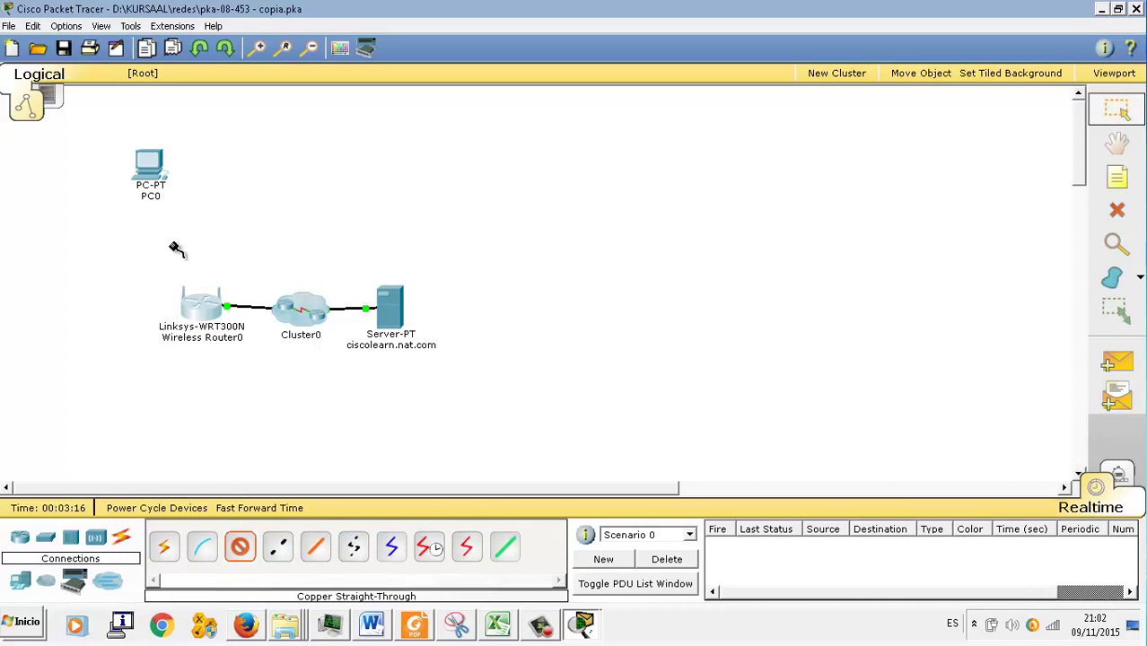
{"action": "left_click", "coordinate": [144, 160]}
{"action": "left_click", "coordinate": [180, 172]}
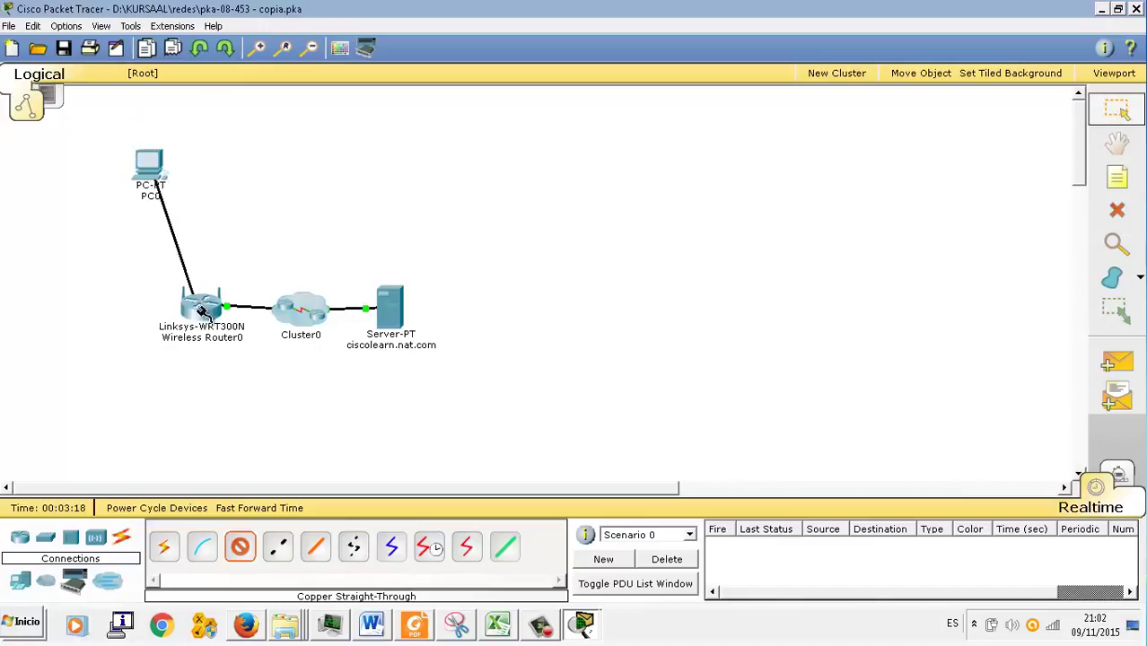
{"action": "left_click", "coordinate": [190, 286]}
{"action": "left_click", "coordinate": [201, 297]}
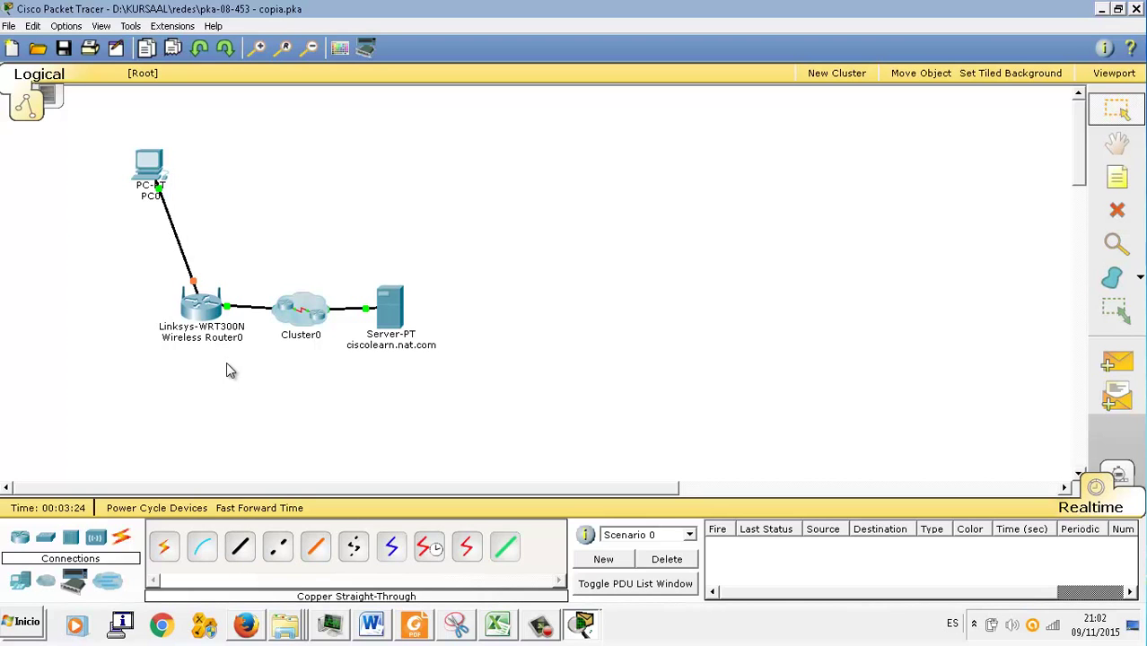
Set the IP configuration of PC0's FastEthernet0 interface to DHCP and close the PC's window.
{"action": "left_click", "coordinate": [149, 165]}
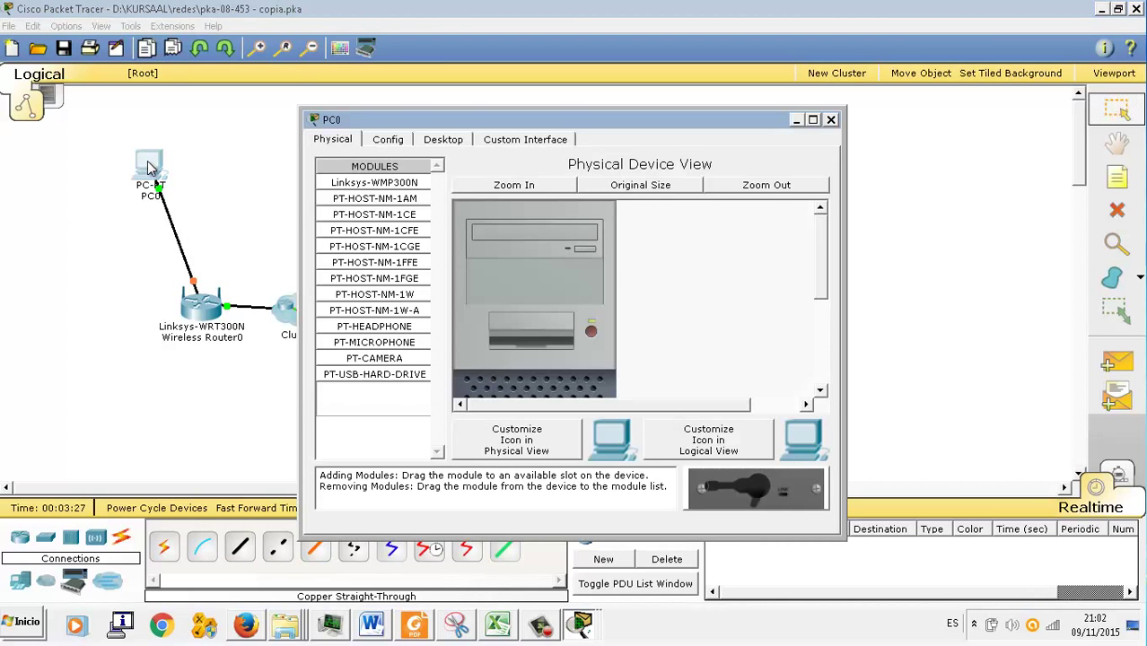
{"action": "left_click", "coordinate": [385, 143]}
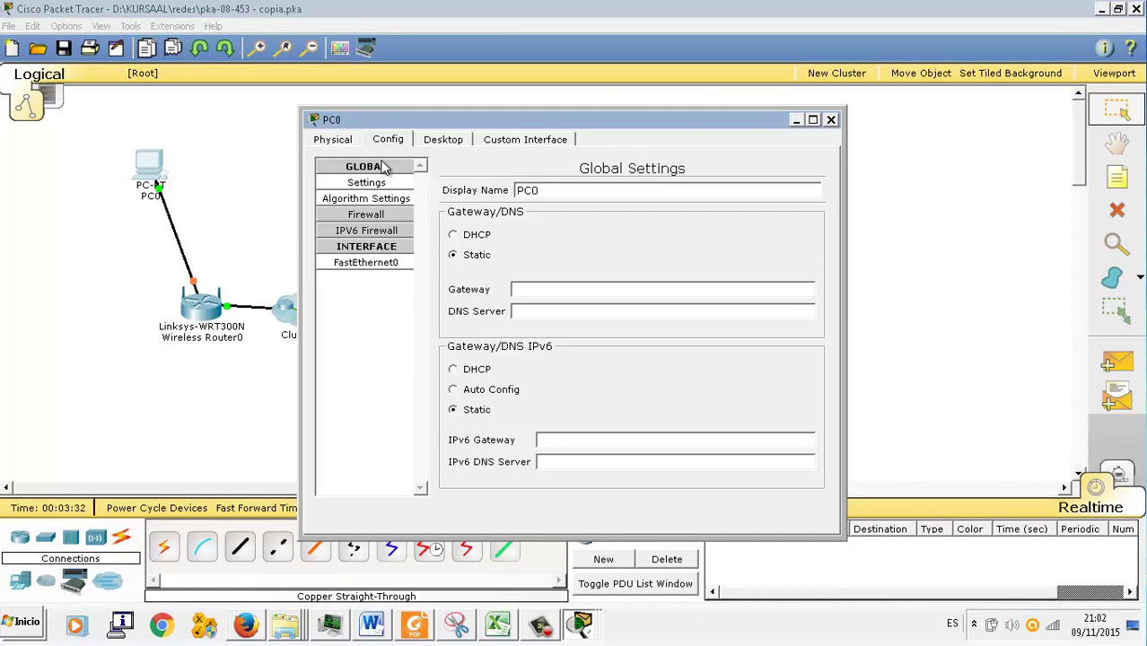
{"action": "left_click", "coordinate": [382, 263]}
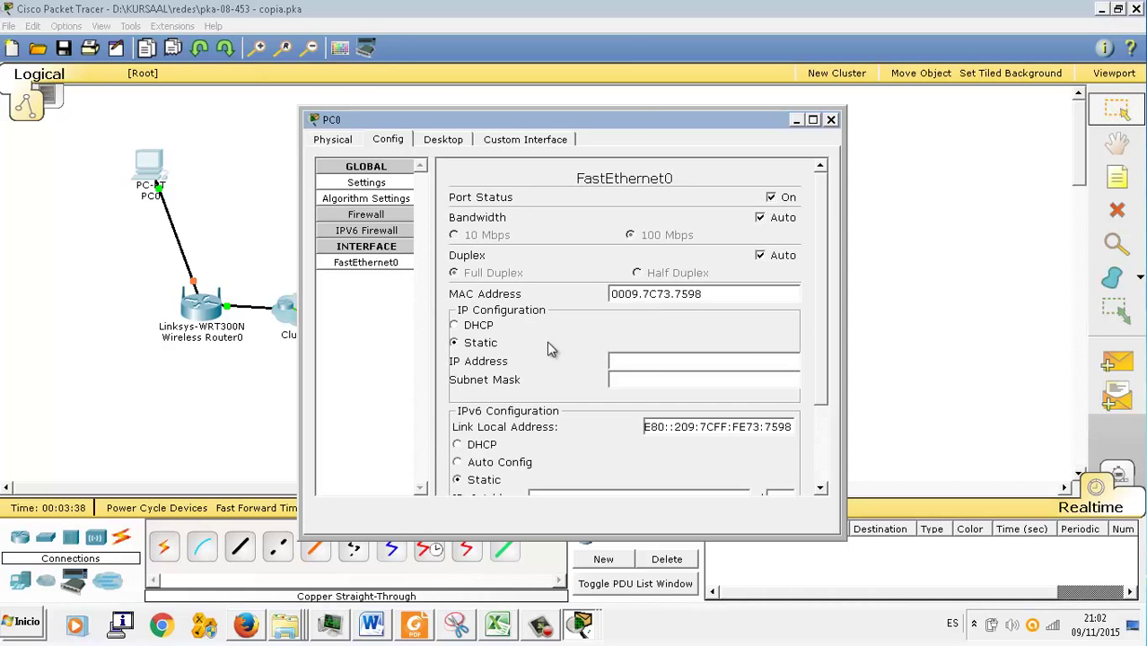
{"action": "left_click", "coordinate": [455, 327]}
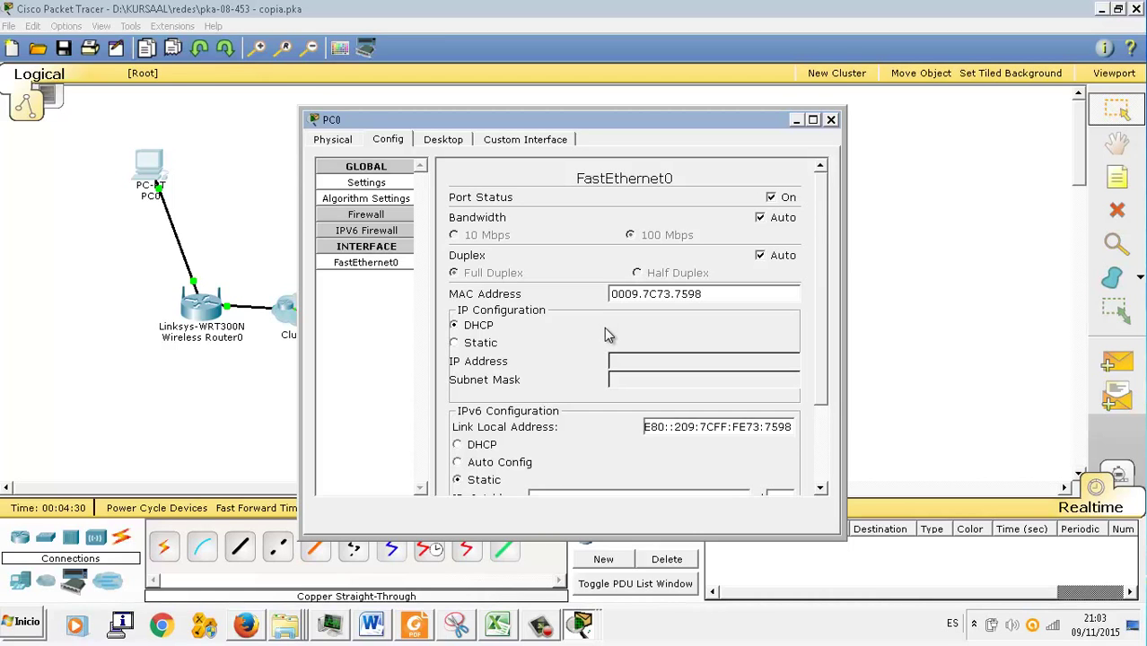
{"action": "left_click", "coordinate": [831, 119]}
Check the IP address and subnet mask assigned to PC0's FastEthernet0 interface, and close the PC's window.
{"action": "left_click", "coordinate": [154, 173]}
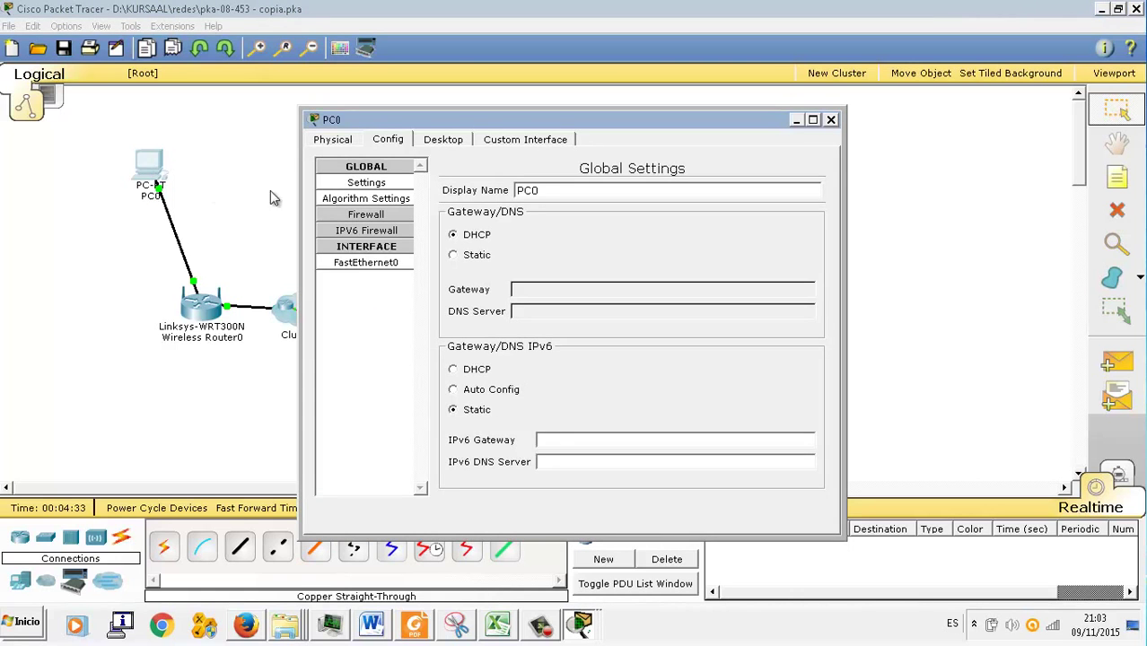
{"action": "left_click", "coordinate": [355, 264]}
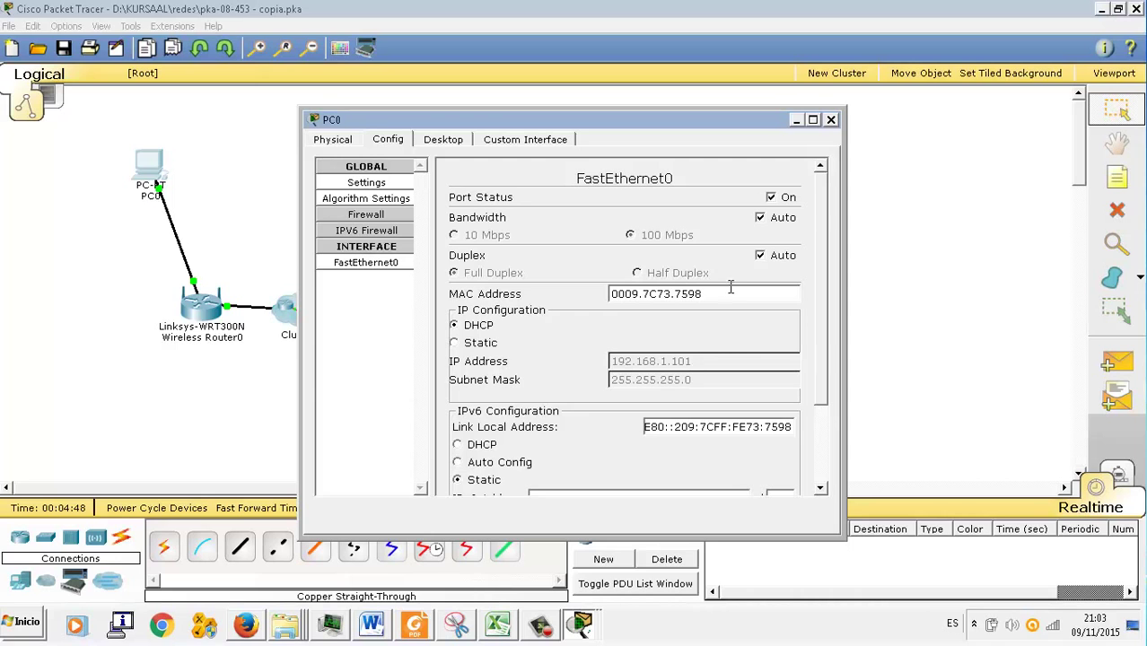
{"action": "left_click", "coordinate": [831, 119]}
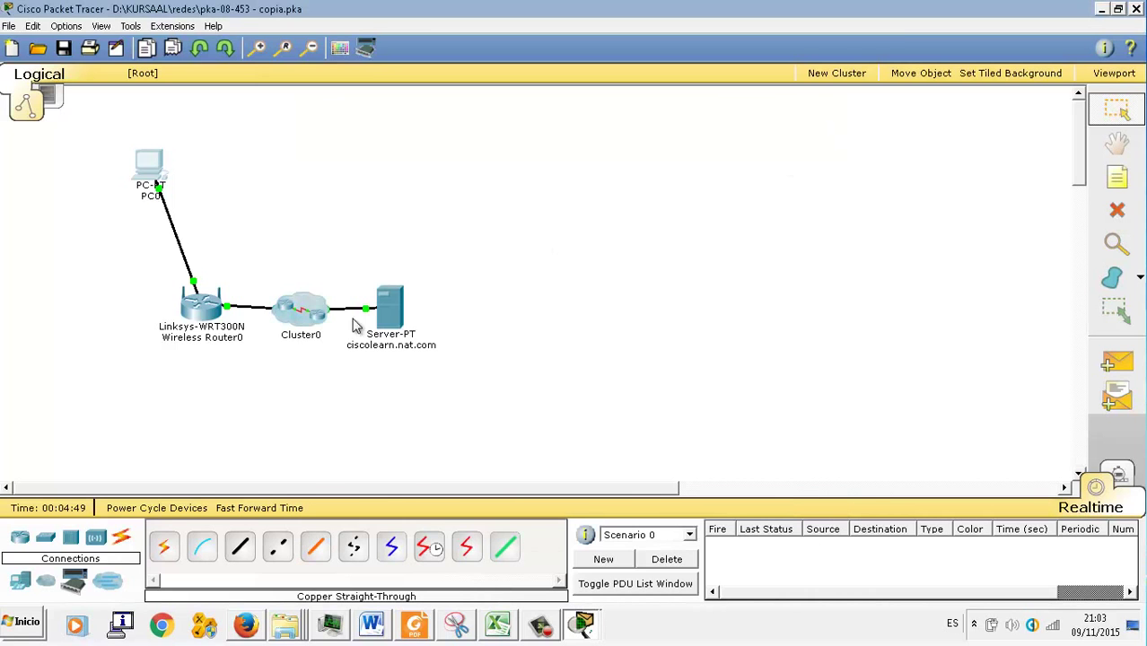
Display the DHCP Client Table from the Linksys router's local network status page.
{"action": "left_click", "coordinate": [201, 310]}
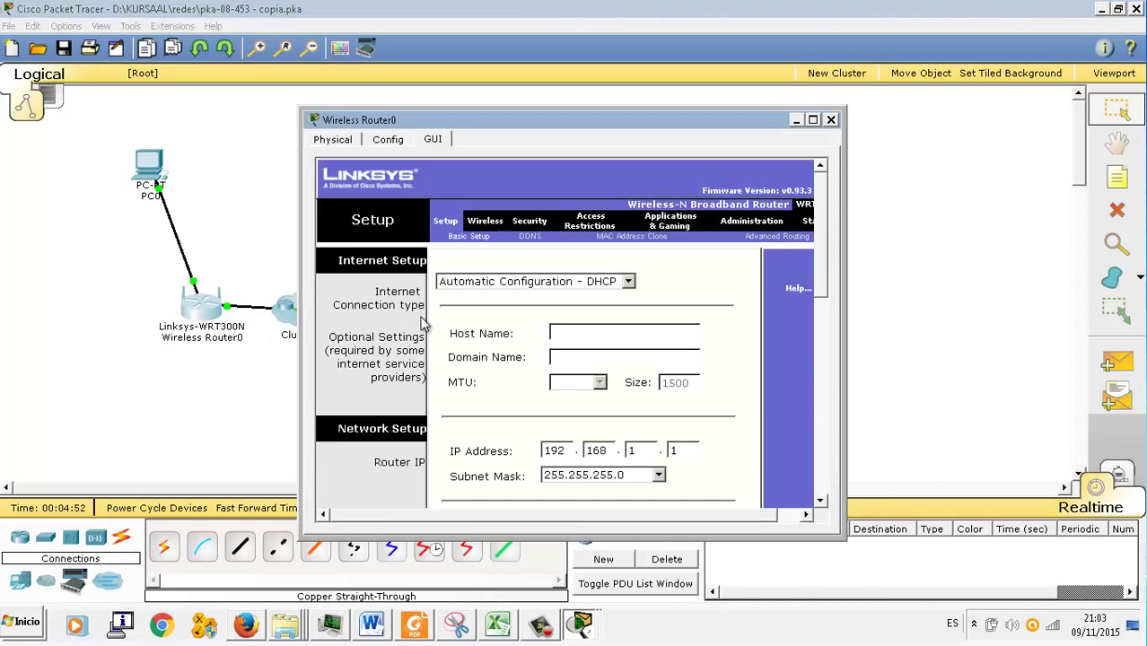
{"action": "left_click", "coordinate": [808, 222]}
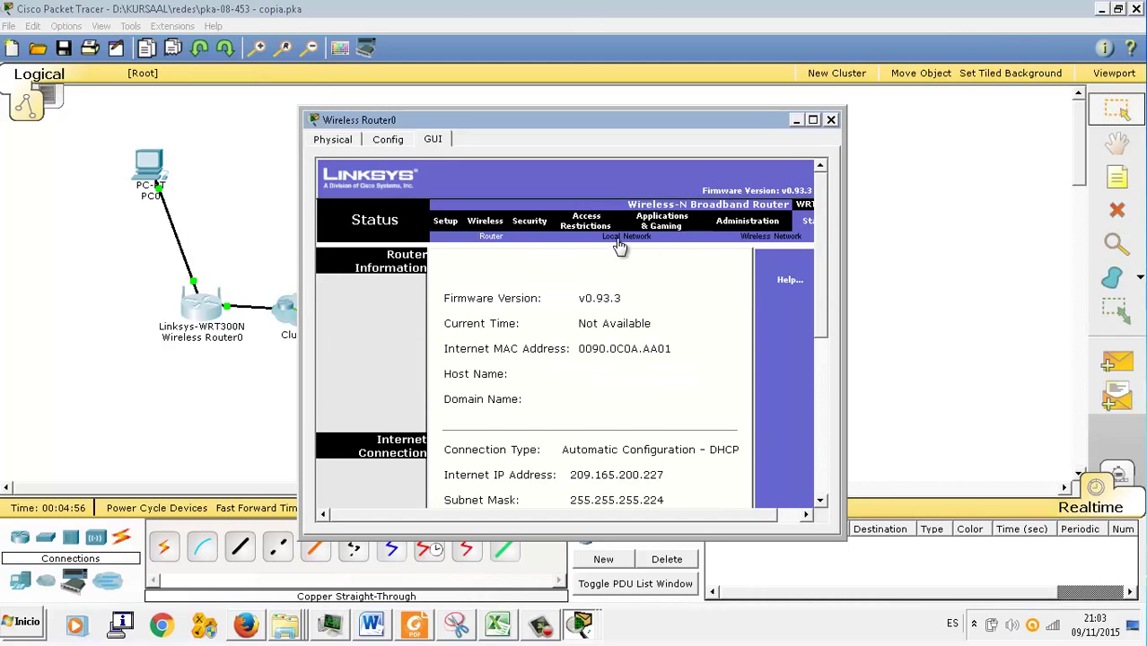
{"action": "left_click", "coordinate": [620, 238]}
{"action": "left_click", "coordinate": [506, 475]}
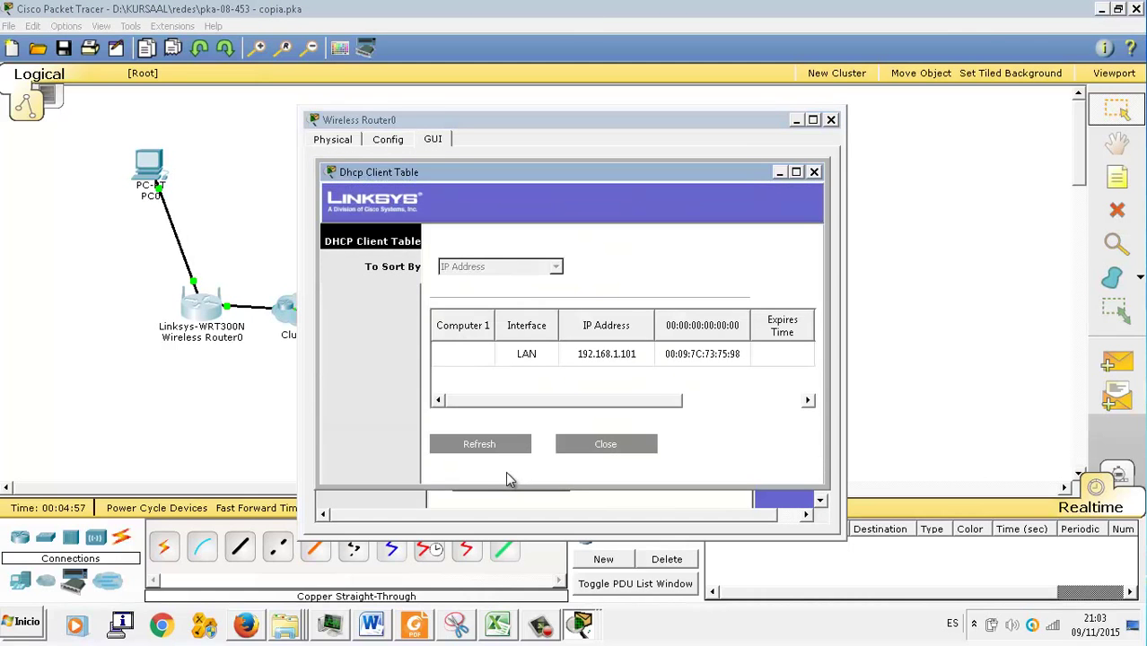